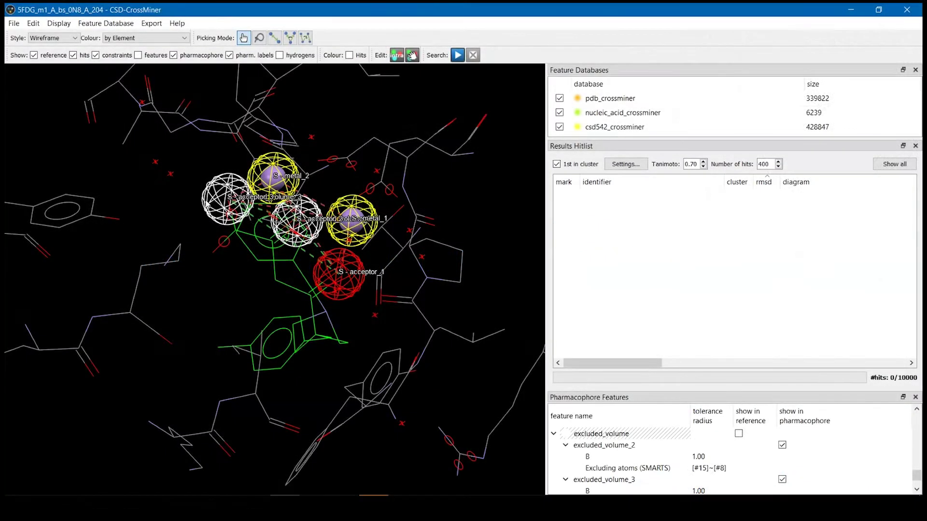
# Turn the acceptor_1 sphere into an excluded volume with excluding atoms SMARTS [#15]~[#8]
pyautogui.rightClick(343, 278)
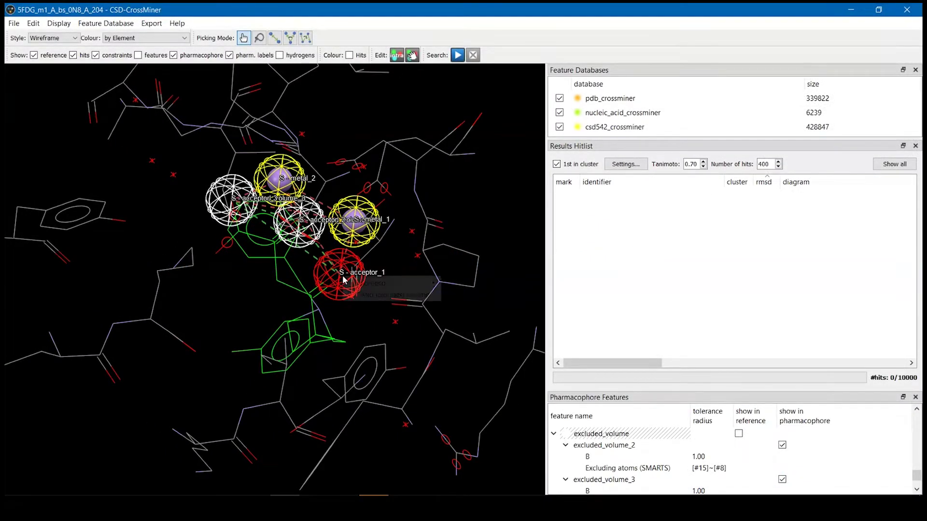
pyautogui.click(374, 294)
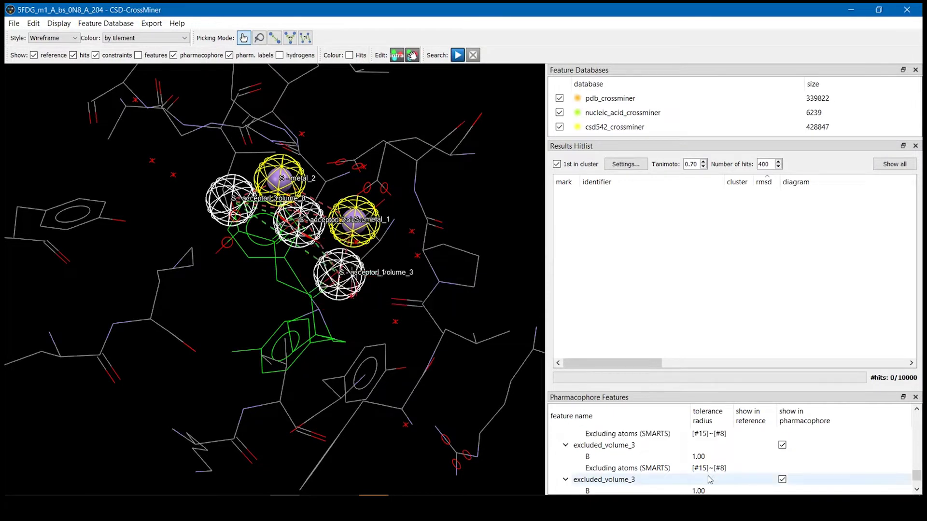
pyautogui.scroll(-3, 613, 447)
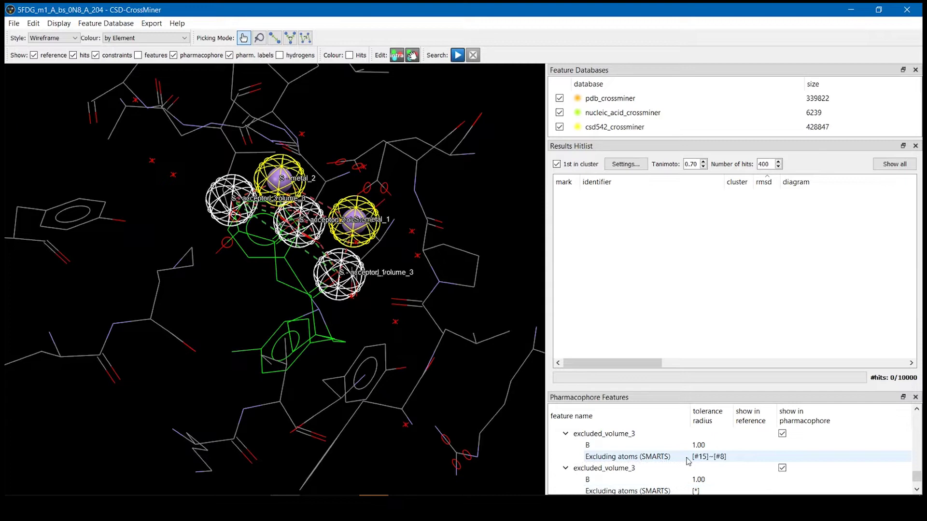
pyautogui.doubleClick(697, 456)
pyautogui.write('[#15]~[#8]')
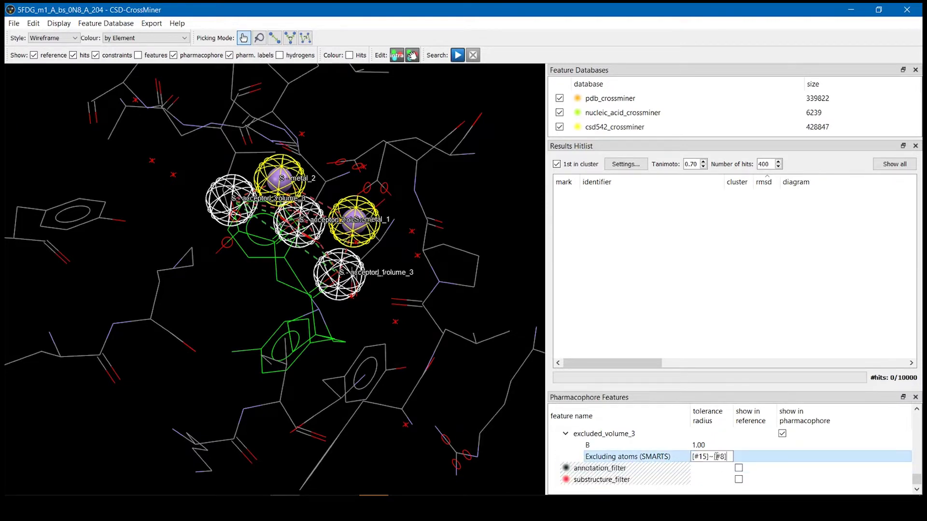
pyautogui.press('Return')
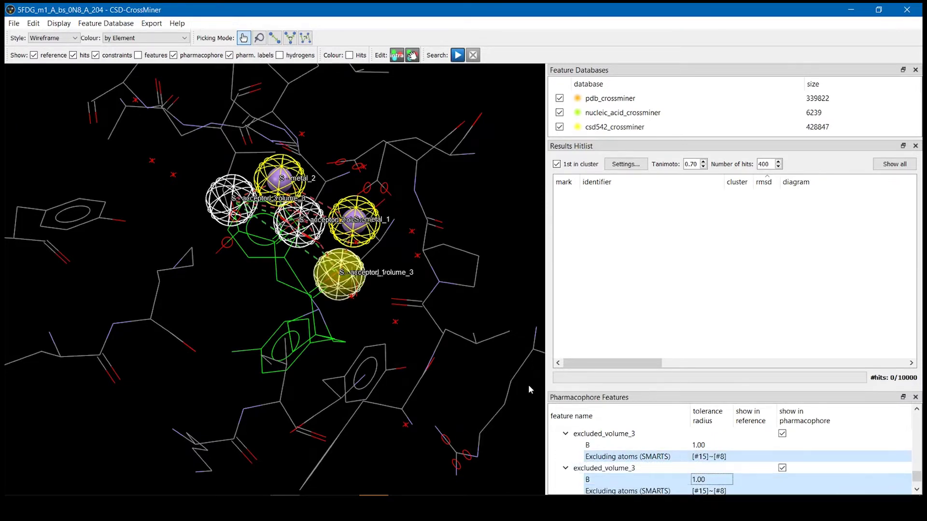
pyautogui.moveTo(528, 385)
pyautogui.mouseDown()
pyautogui.moveTo(493, 382)
pyautogui.moveTo(362, 209)
pyautogui.moveTo(454, 62)
pyautogui.mouseUp()
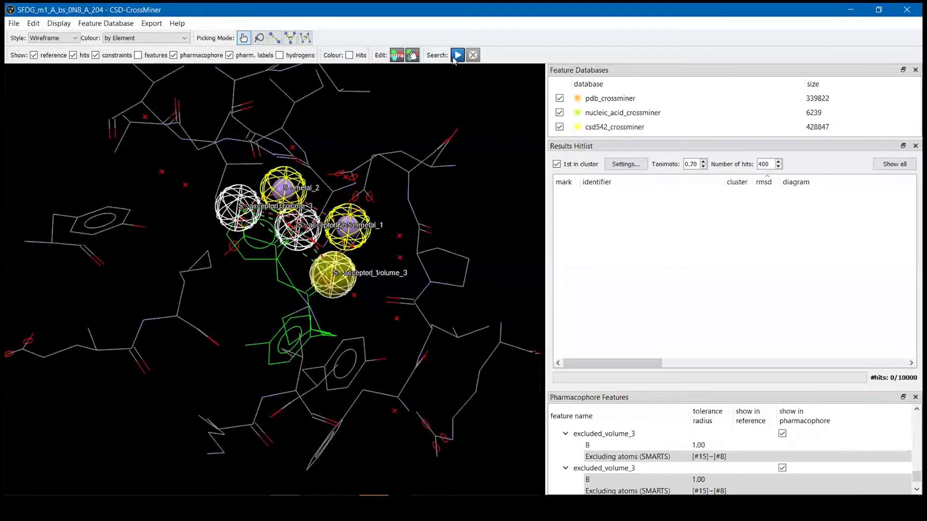
# Run the pharmacophore search, which returns 80 hits, then colour the overlaid hits by cluster
pyautogui.click(456, 59)
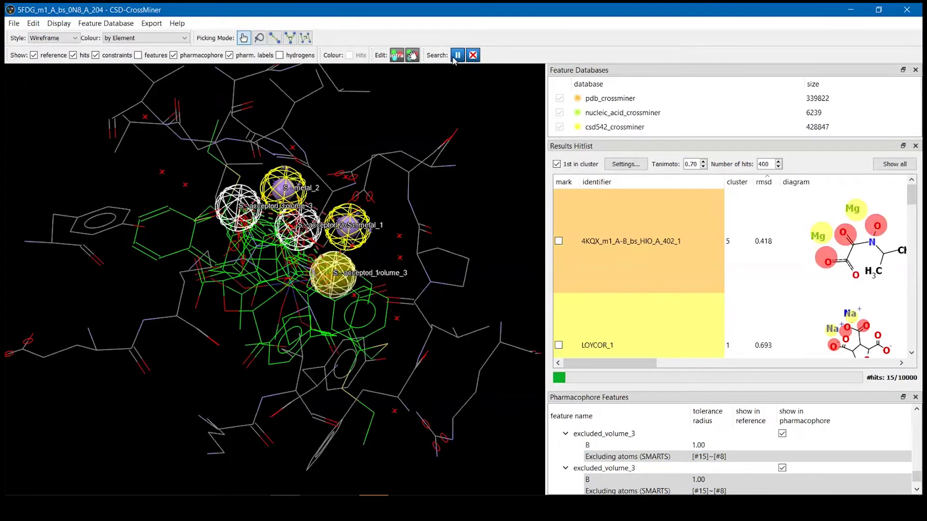
pyautogui.moveTo(463, 217); pyautogui.dragTo(475, 324)
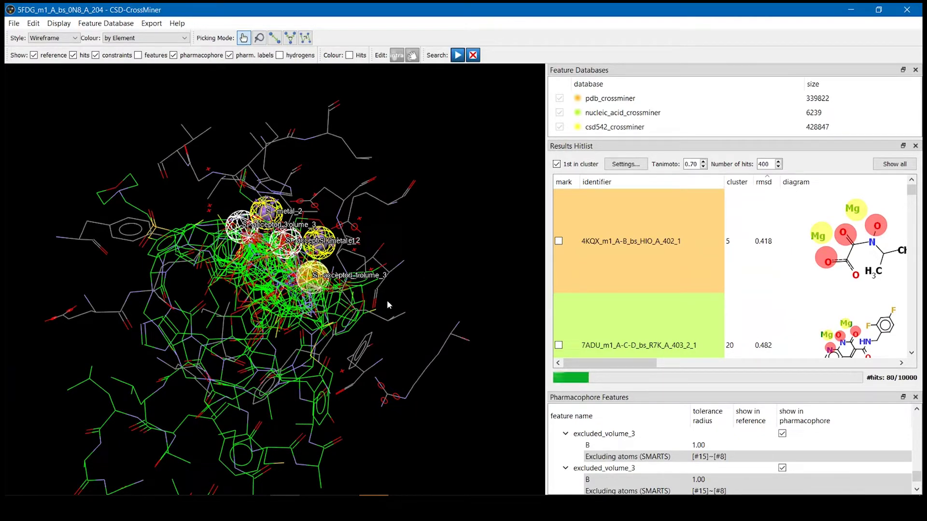
pyautogui.moveTo(387, 305); pyautogui.dragTo(210, 259)
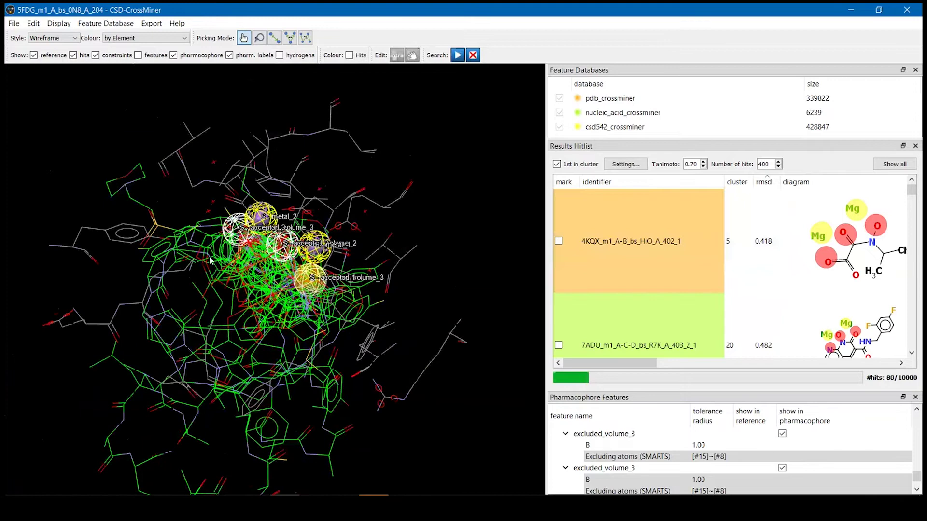
pyautogui.moveTo(471, 213); pyautogui.dragTo(425, 214)
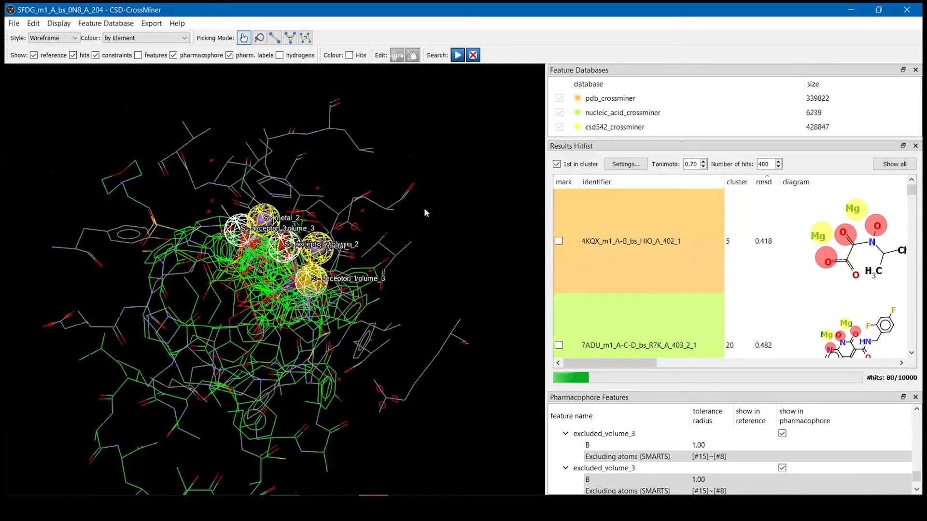
pyautogui.click(350, 55)
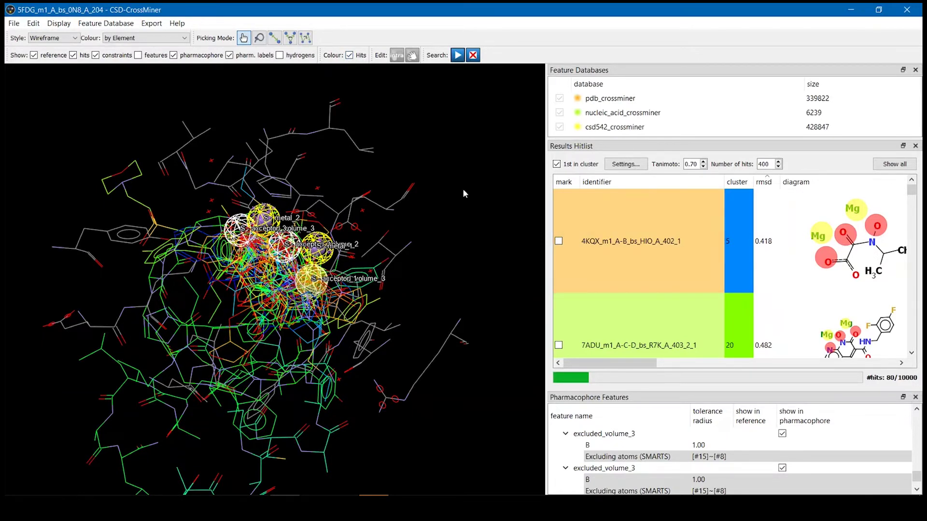
pyautogui.moveTo(462, 188)
pyautogui.mouseDown()
pyautogui.moveTo(510, 237)
pyautogui.moveTo(440, 206)
pyautogui.mouseUp()
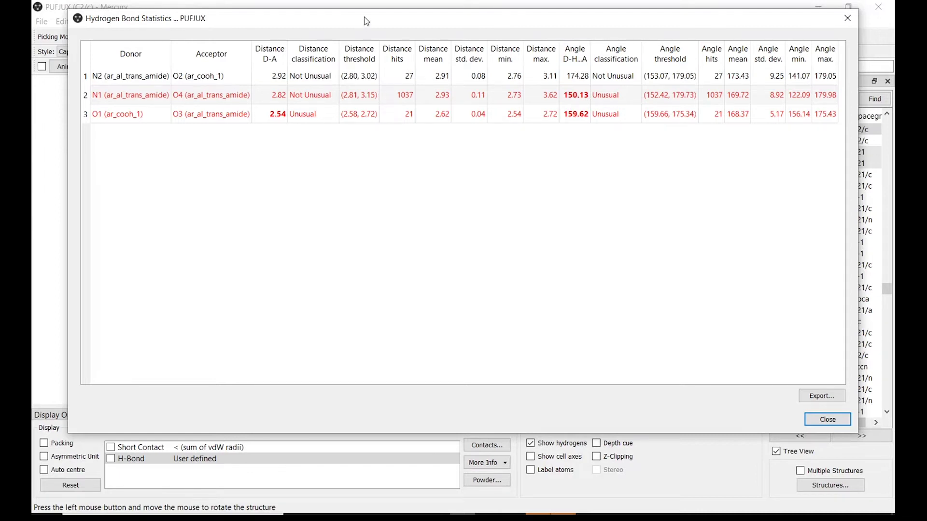
# Move the PUFJUX Hydrogen Bond Statistics window aside to reveal the structure
pyautogui.moveTo(365, 21); pyautogui.dragTo(577, 224)
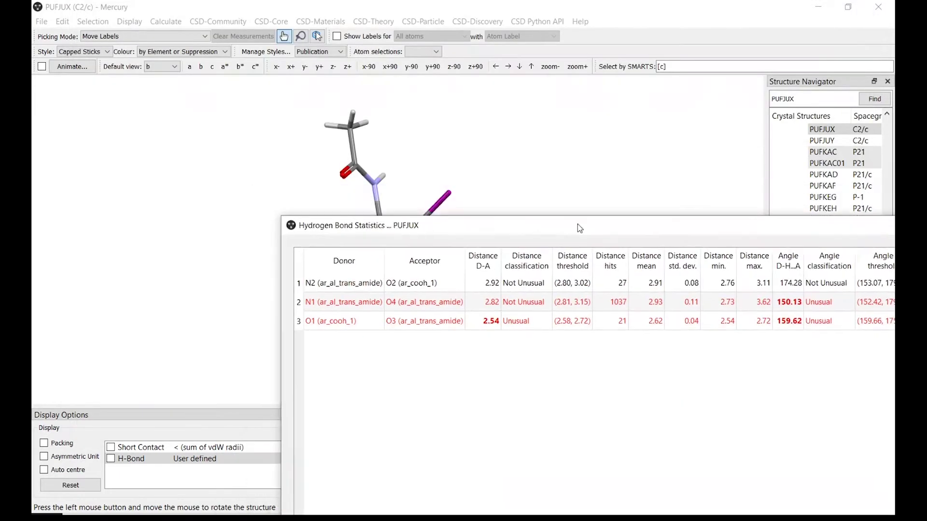
# Display the N1–O4 distance histogram, angle histogram and density plot, with all columns visible
pyautogui.click(360, 297)
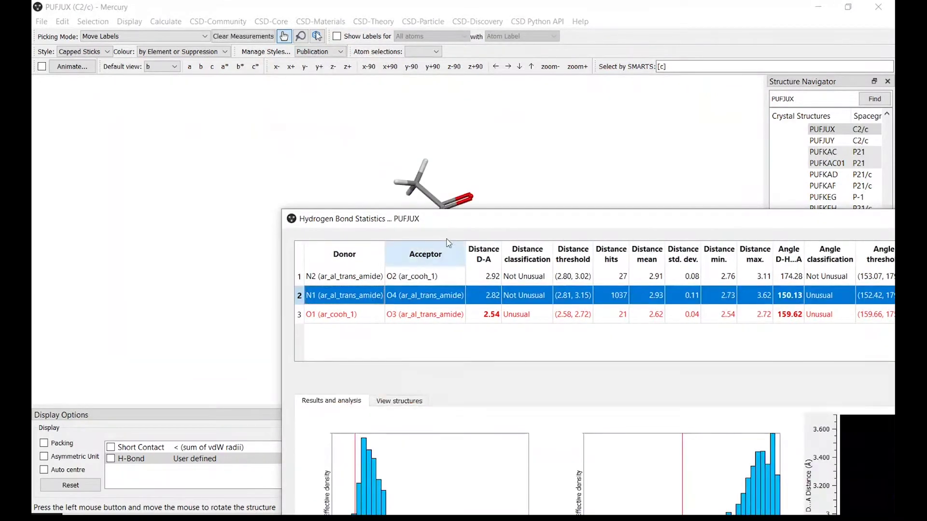
pyautogui.moveTo(491, 226); pyautogui.dragTo(682, 53)
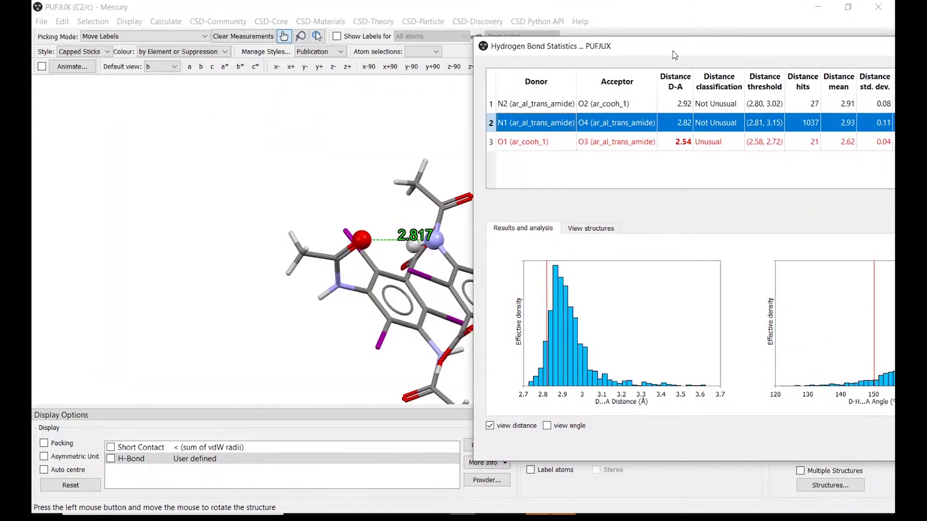
pyautogui.moveTo(673, 55); pyautogui.dragTo(339, 45)
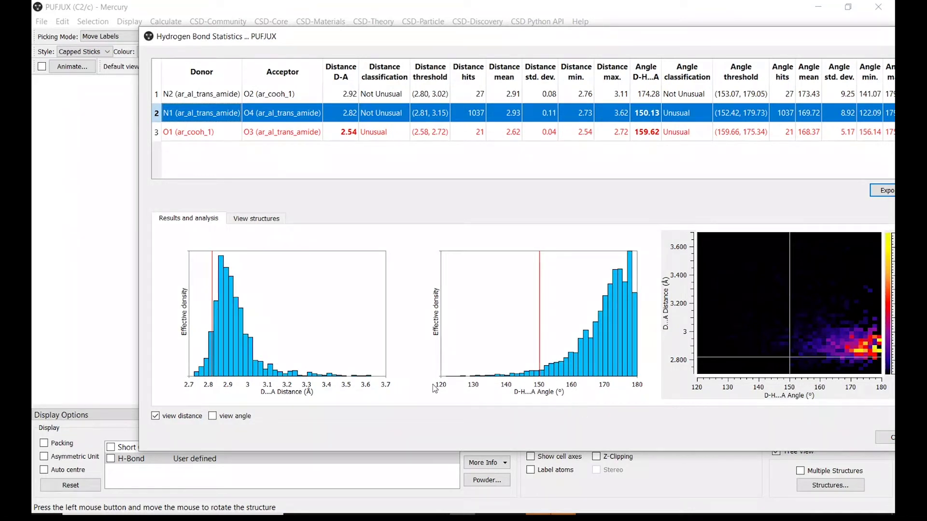
pyautogui.click(654, 253)
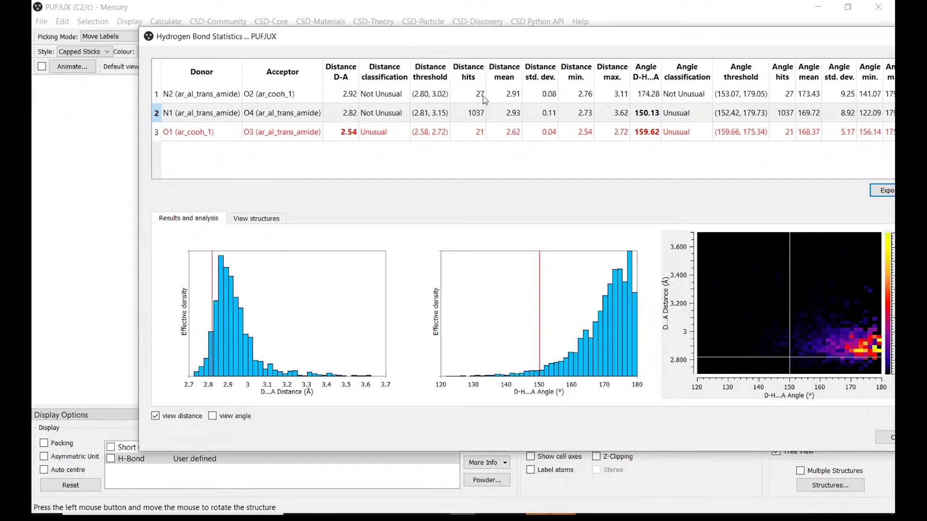
pyautogui.moveTo(546, 39); pyautogui.dragTo(515, 37)
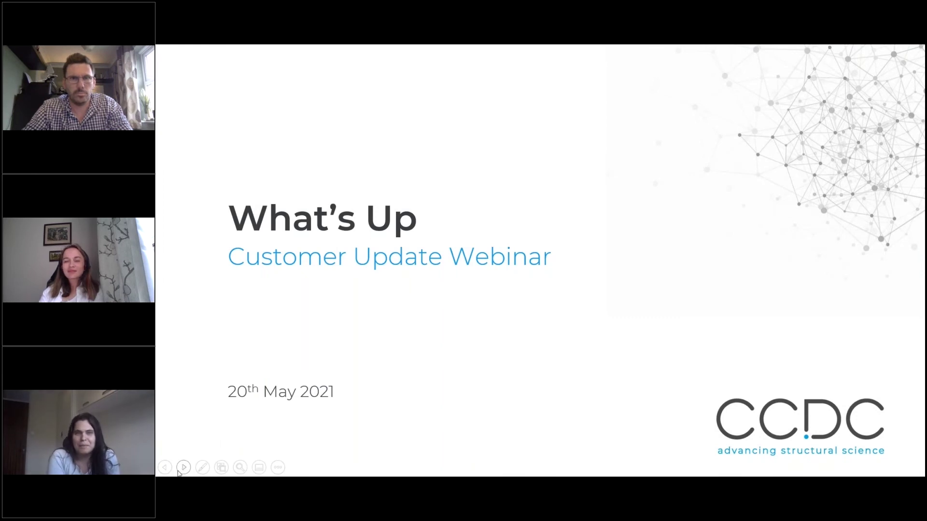
# Advance the webinar from the title slide to the 'Today's presenters' slide
pyautogui.click(185, 467)
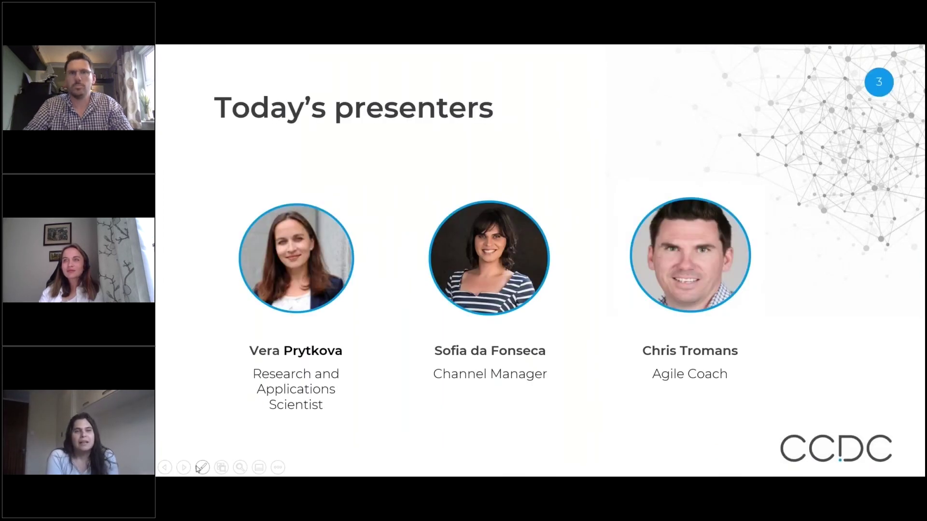